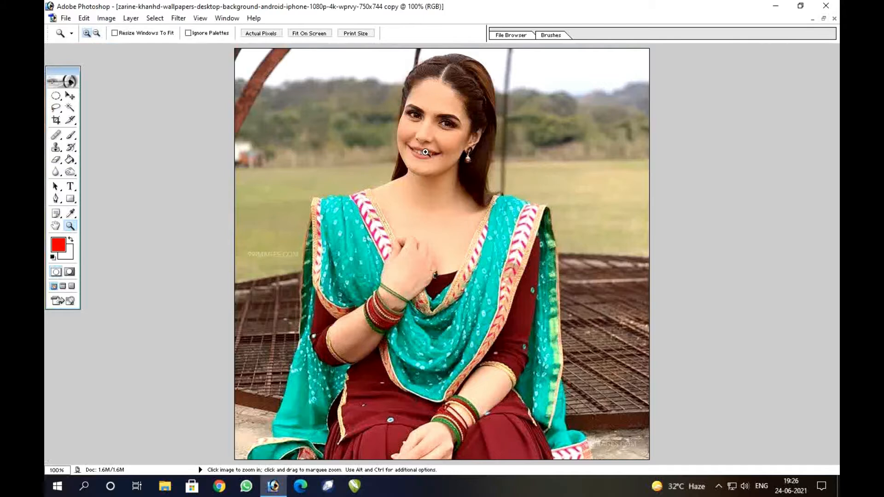
Select the lips with a freehand lasso outline, leaving the teeth out of the selection
{"action": "left_click", "coordinate": [428, 143]}
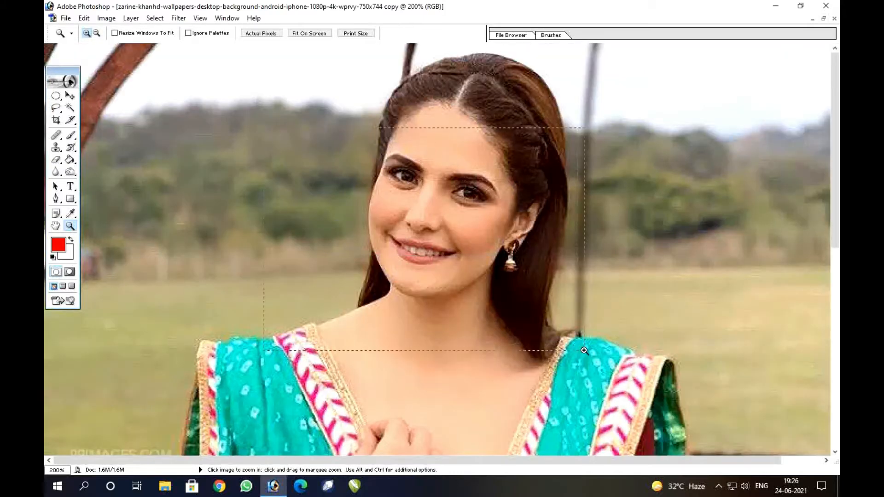
{"action": "left_click_drag", "start_coordinate": [584, 350], "coordinate": [584, 351]}
{"action": "key", "text": "l"}
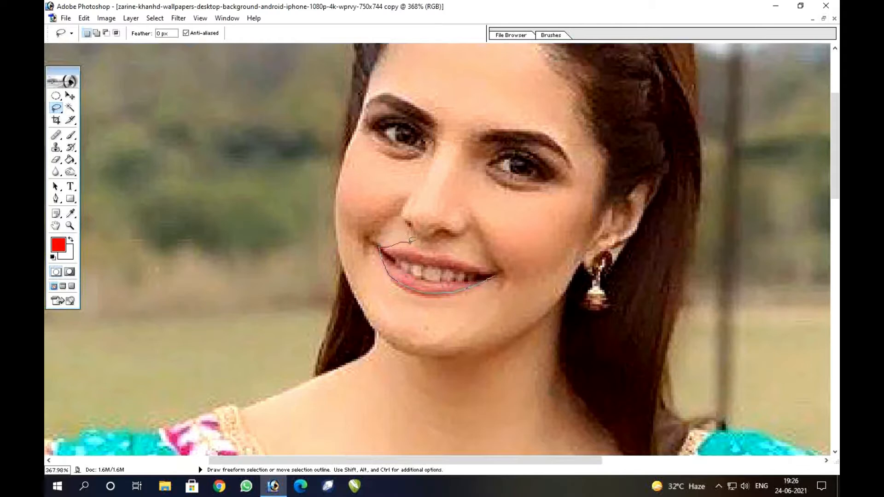
{"action": "left_click_drag", "start_coordinate": [483, 266], "coordinate": [497, 274]}
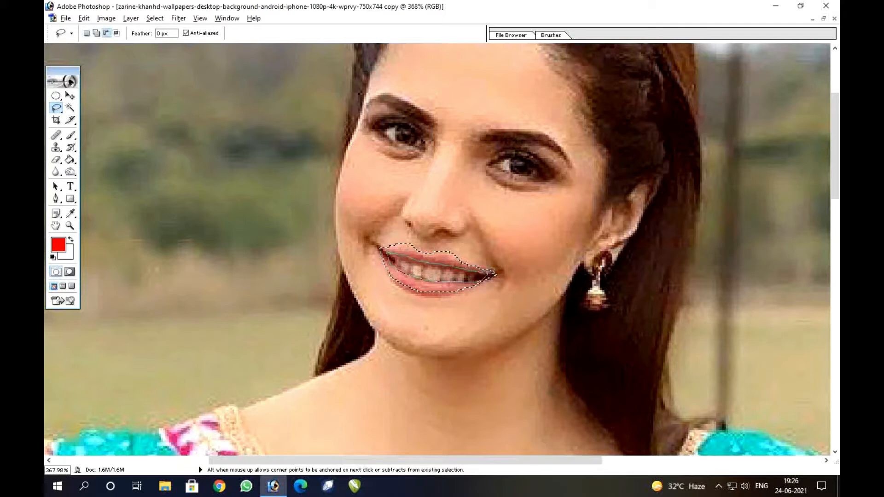
Feather the lip selection, keeping the preset radius
{"action": "key", "text": "z"}
{"action": "left_click", "coordinate": [489, 267], "text": "alt"}
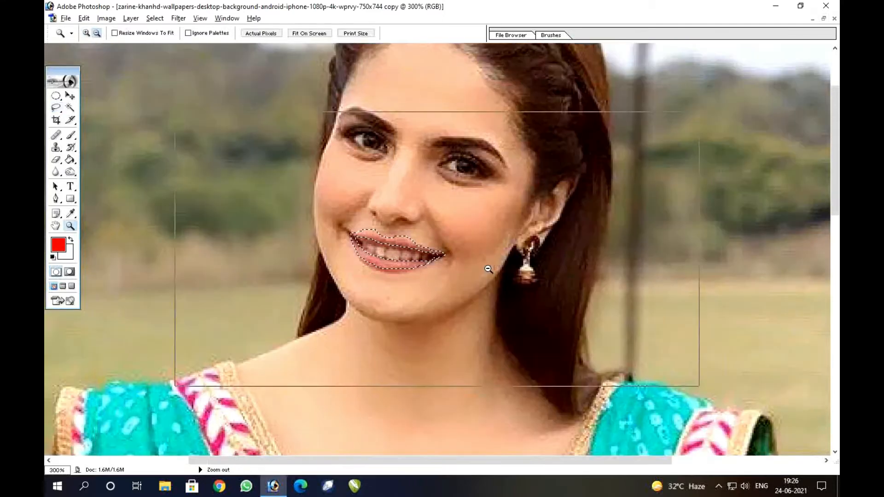
{"action": "left_click", "coordinate": [488, 268], "text": "alt"}
{"action": "key", "text": "ctrl+alt+d"}
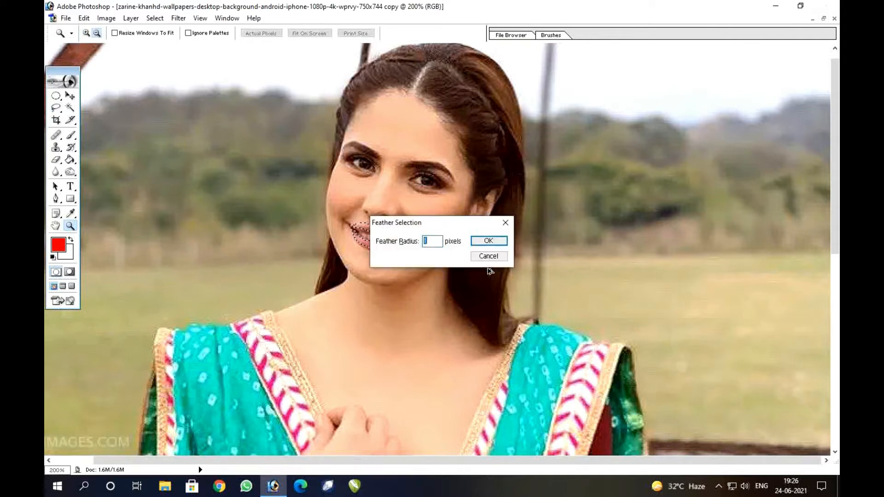
{"action": "key", "text": "Return"}
Redden the selected lips with the More Red option of Variations on the midtones and clear the selection
{"action": "left_click", "coordinate": [106, 18]}
{"action": "mouse_move", "coordinate": [131, 46]}
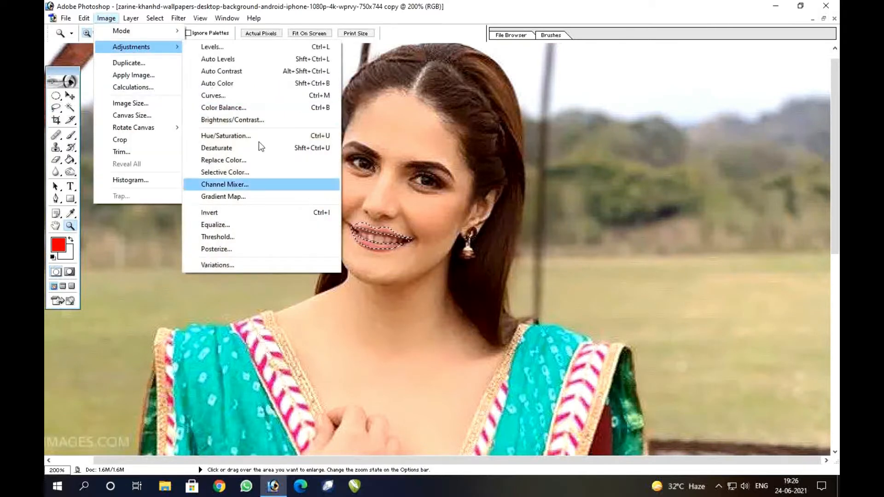
{"action": "left_click", "coordinate": [218, 264]}
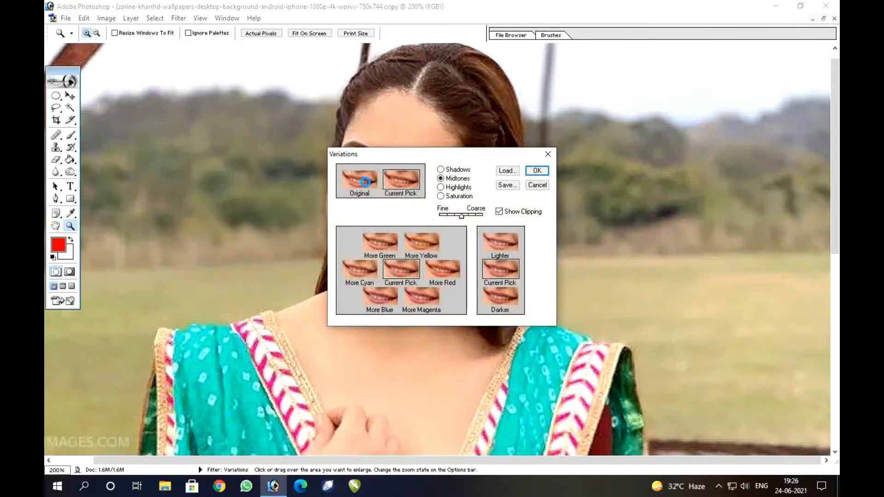
{"action": "left_click", "coordinate": [449, 272]}
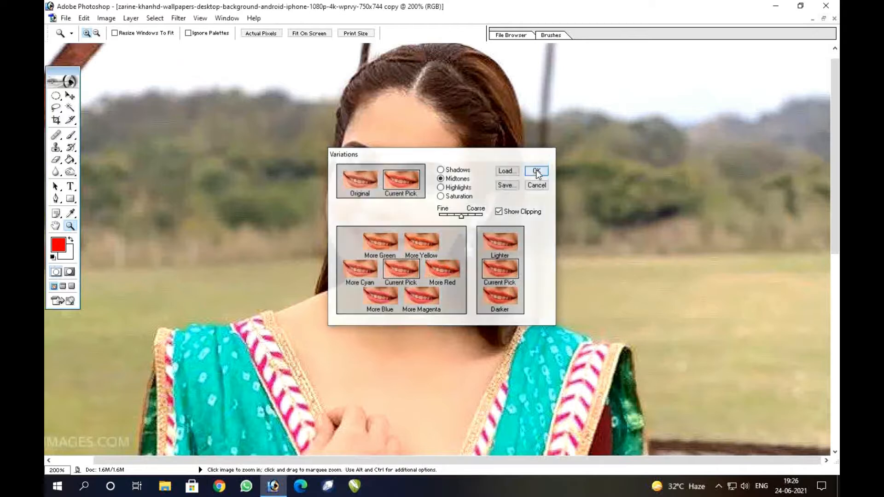
{"action": "left_click", "coordinate": [536, 171]}
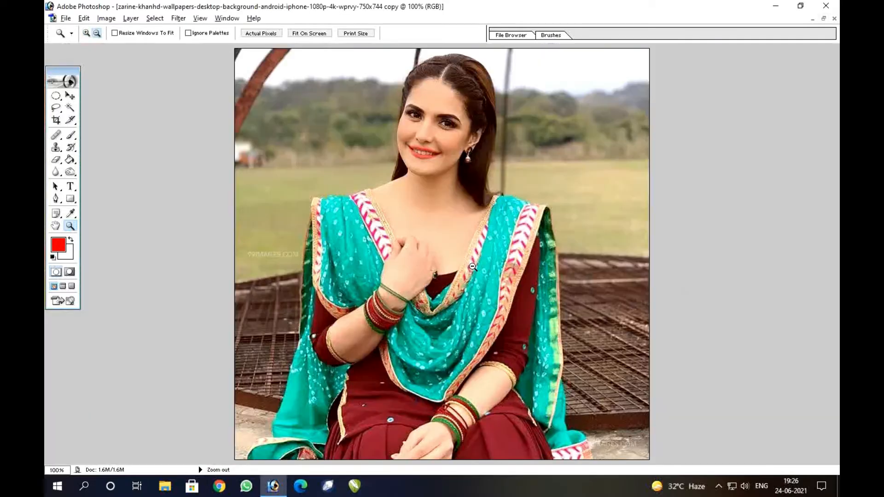
{"action": "left_click", "coordinate": [481, 272], "text": "alt"}
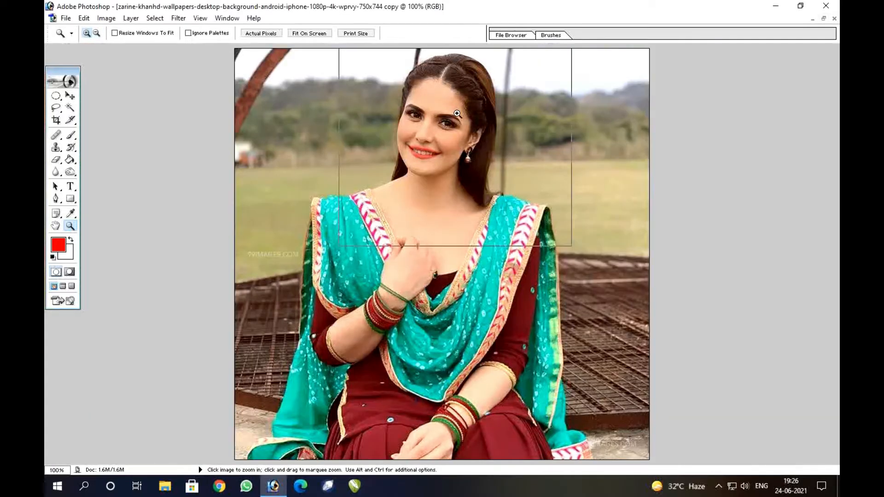
Apply Auto Levels to the whole portrait
{"action": "left_click", "coordinate": [456, 113]}
{"action": "left_click", "coordinate": [106, 18]}
{"action": "mouse_move", "coordinate": [132, 47]}
{"action": "left_click", "coordinate": [247, 61]}
Slightly raise the contrast and brightness of the portrait with Brightness/Contrast
{"action": "left_click", "coordinate": [106, 18]}
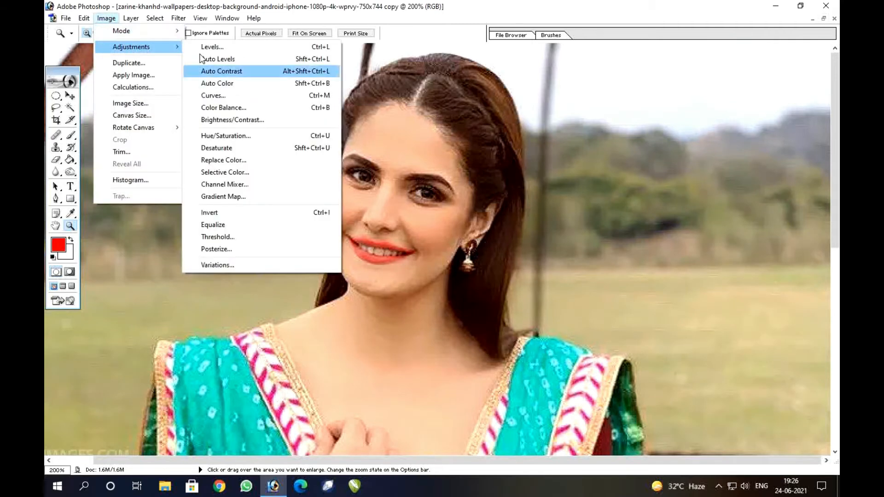
{"action": "left_click", "coordinate": [282, 121]}
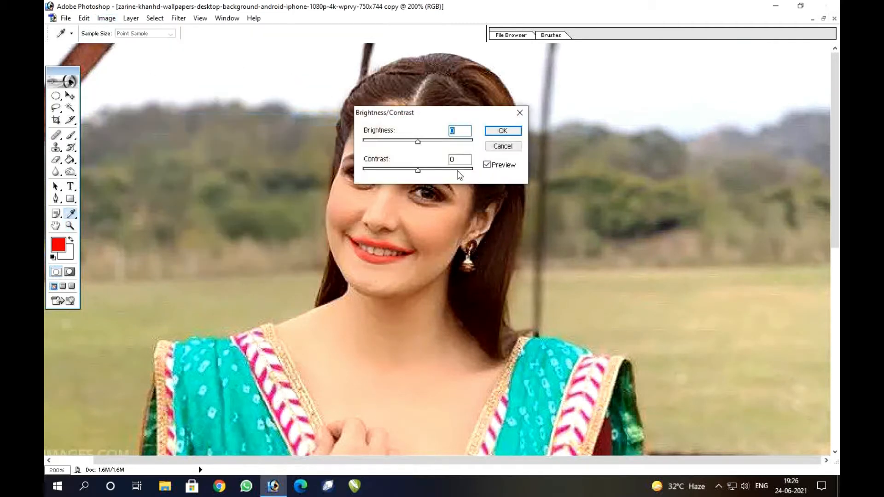
{"action": "left_click_drag", "start_coordinate": [440, 114], "coordinate": [644, 122]}
{"action": "left_click_drag", "start_coordinate": [624, 180], "coordinate": [627, 153]}
{"action": "left_click", "coordinate": [711, 136]}
{"action": "key", "text": "z"}
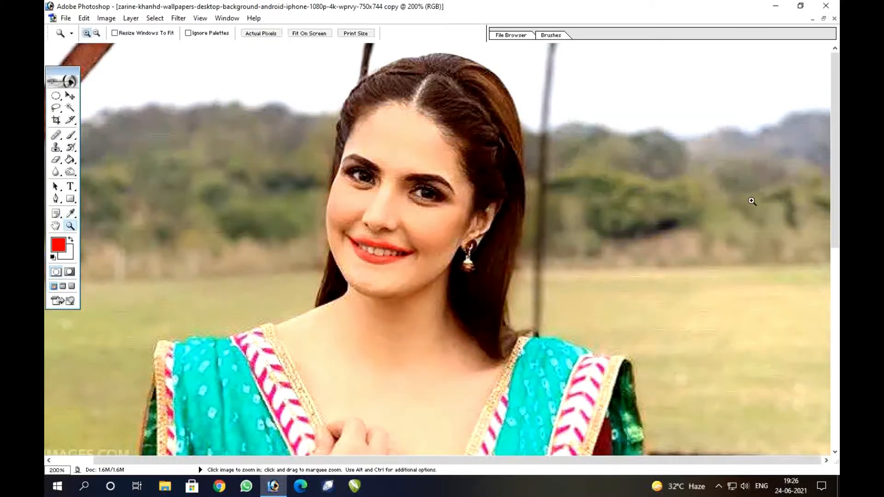
{"action": "left_click", "coordinate": [423, 111], "text": "alt"}
Copy the gold necklace from its own file into the portrait as a new layer and close the necklace file
{"action": "left_click", "coordinate": [824, 19]}
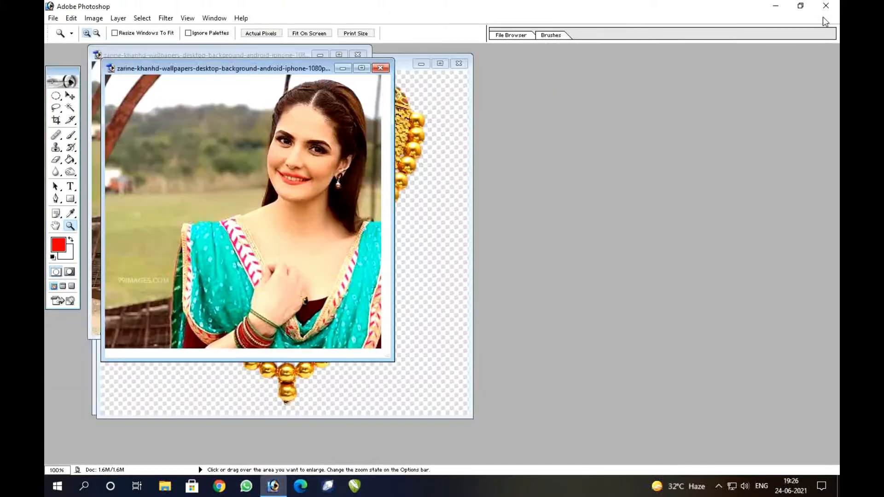
{"action": "left_click_drag", "start_coordinate": [412, 65], "coordinate": [725, 77]}
{"action": "left_click", "coordinate": [635, 201]}
{"action": "key", "text": "v"}
{"action": "left_click_drag", "start_coordinate": [644, 252], "coordinate": [275, 216]}
{"action": "left_click", "coordinate": [781, 76]}
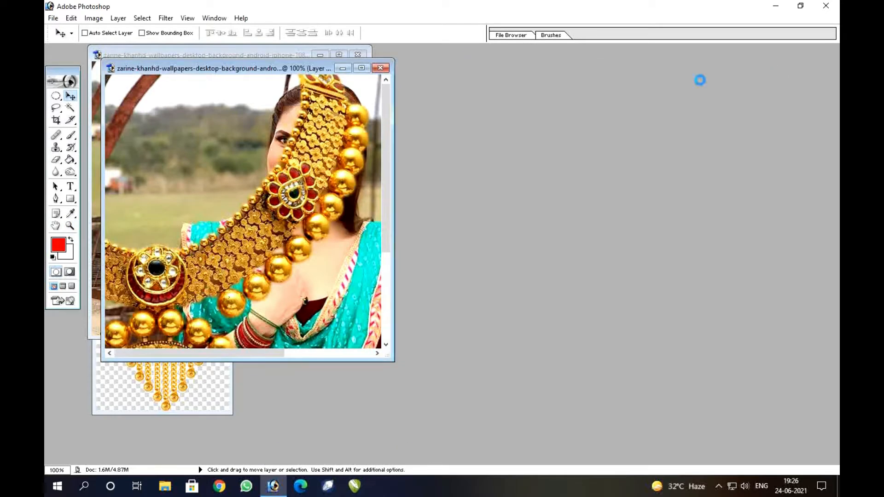
Scale the necklace layer down to 24% in width and height and move it onto the woman's neck
{"action": "left_click", "coordinate": [361, 68]}
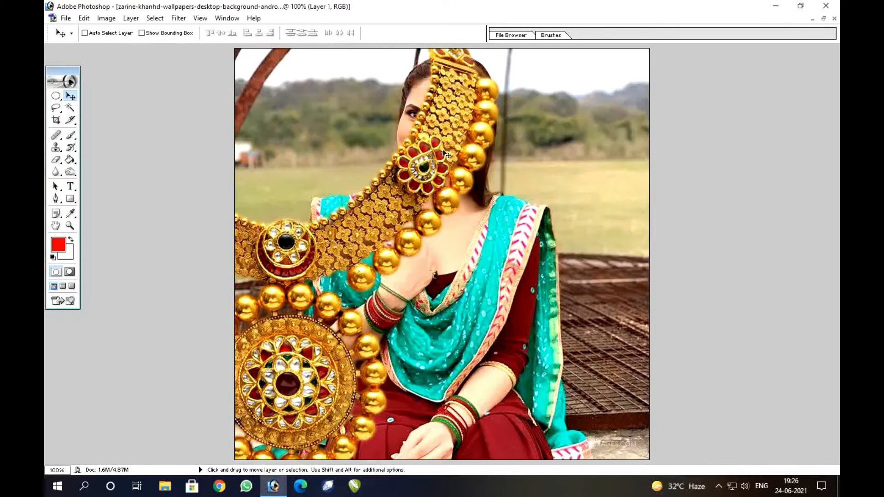
{"action": "key", "text": "ctrl+t"}
{"action": "left_click_drag", "start_coordinate": [456, 124], "coordinate": [457, 234]}
{"action": "left_click_drag", "start_coordinate": [502, 123], "coordinate": [263, 344]}
{"action": "left_click_drag", "start_coordinate": [258, 400], "coordinate": [465, 195]}
{"action": "left_click_drag", "start_coordinate": [495, 159], "coordinate": [392, 303]}
{"action": "left_click_drag", "start_coordinate": [349, 344], "coordinate": [481, 209]}
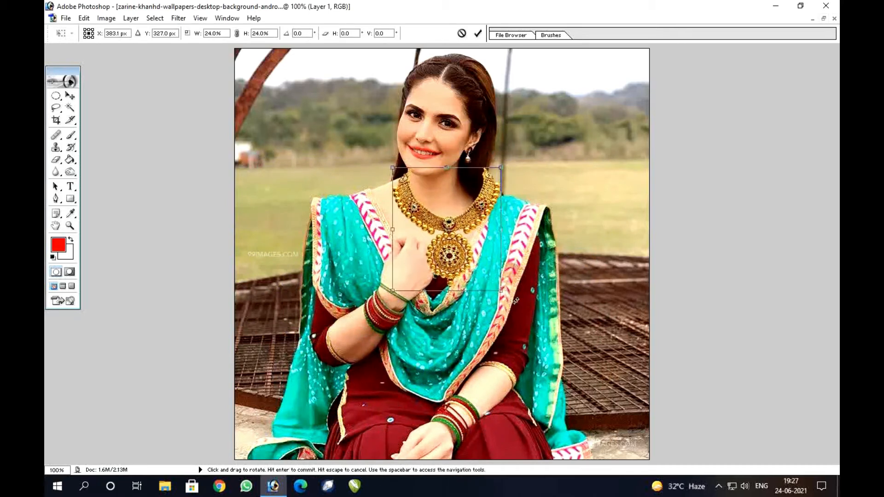
Narrow and shorten the necklace to fit the sides of the neck, adjust its position and apply the transform
{"action": "left_click_drag", "start_coordinate": [501, 291], "coordinate": [466, 268]}
{"action": "left_click_drag", "start_coordinate": [454, 202], "coordinate": [456, 206]}
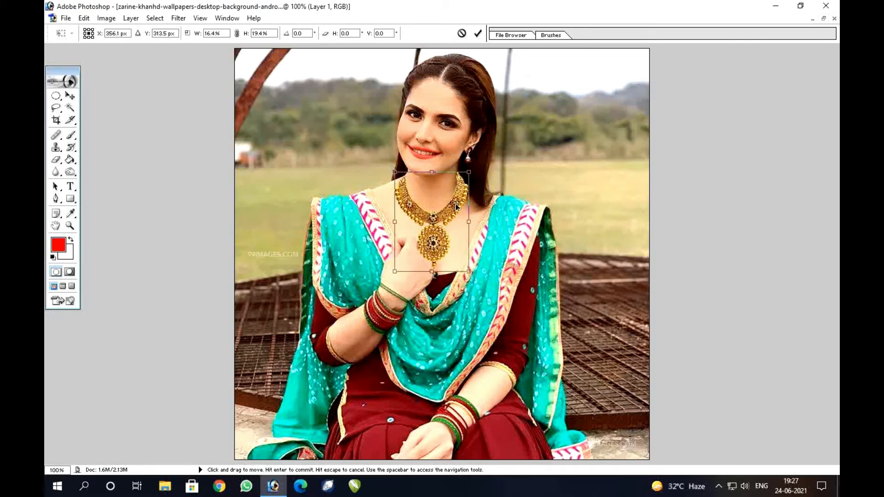
{"action": "left_click_drag", "start_coordinate": [469, 273], "coordinate": [460, 263]}
{"action": "left_click_drag", "start_coordinate": [453, 197], "coordinate": [456, 194]}
{"action": "key", "text": "Return"}
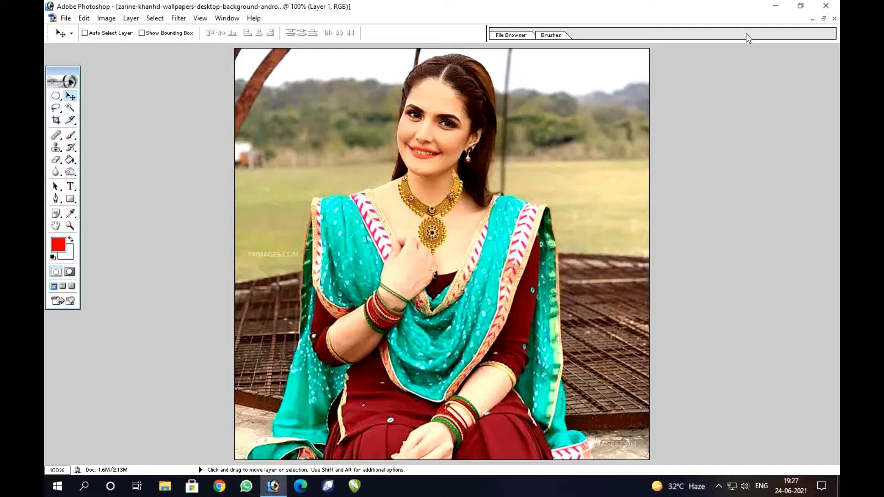
Copy the gold forehead ornament from Daco_4442529.png into the portrait as a new layer and close its file
{"action": "left_click", "coordinate": [823, 19]}
{"action": "left_click_drag", "start_coordinate": [298, 74], "coordinate": [511, 109]}
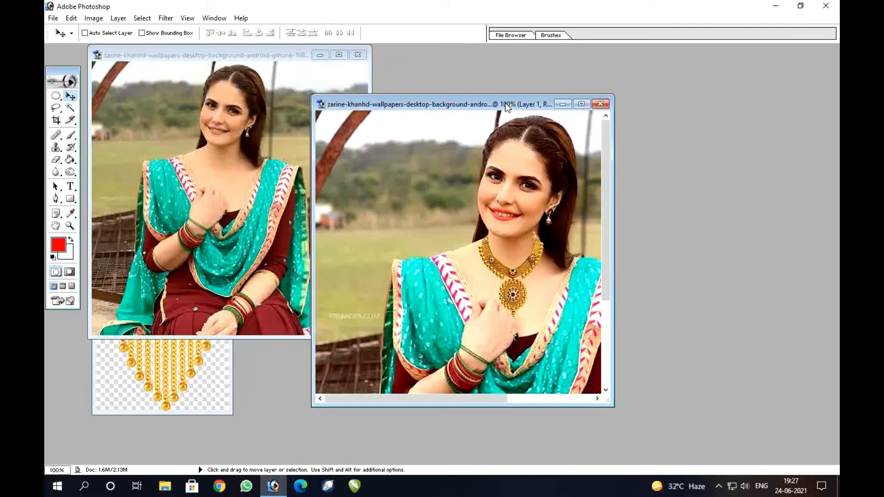
{"action": "left_click", "coordinate": [181, 373]}
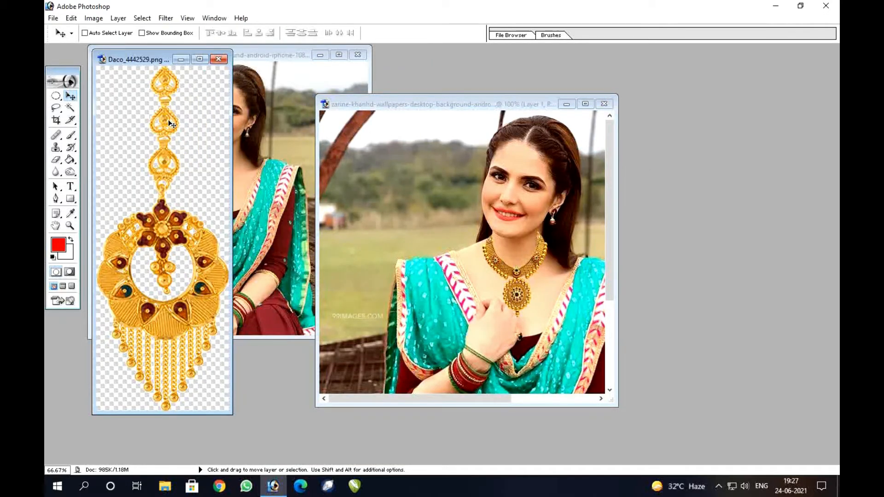
{"action": "left_click_drag", "start_coordinate": [164, 122], "coordinate": [410, 184]}
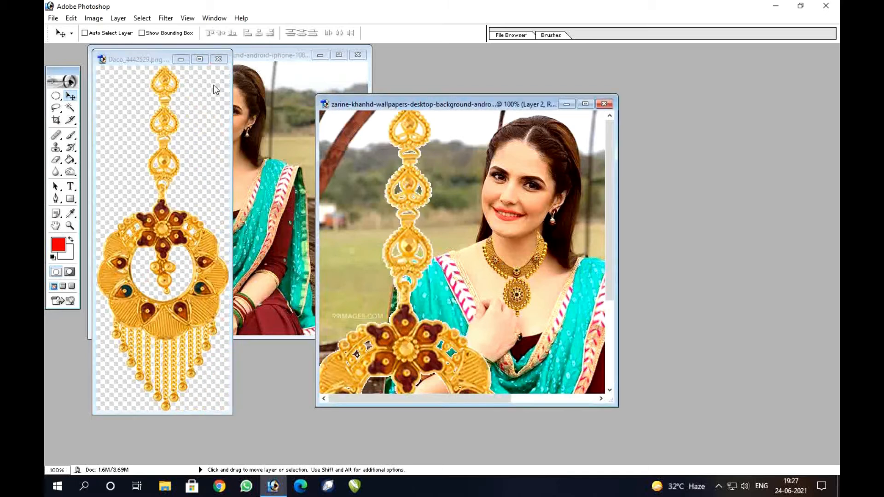
{"action": "left_click", "coordinate": [218, 59]}
{"action": "left_click", "coordinate": [585, 103]}
{"action": "key", "text": "z"}
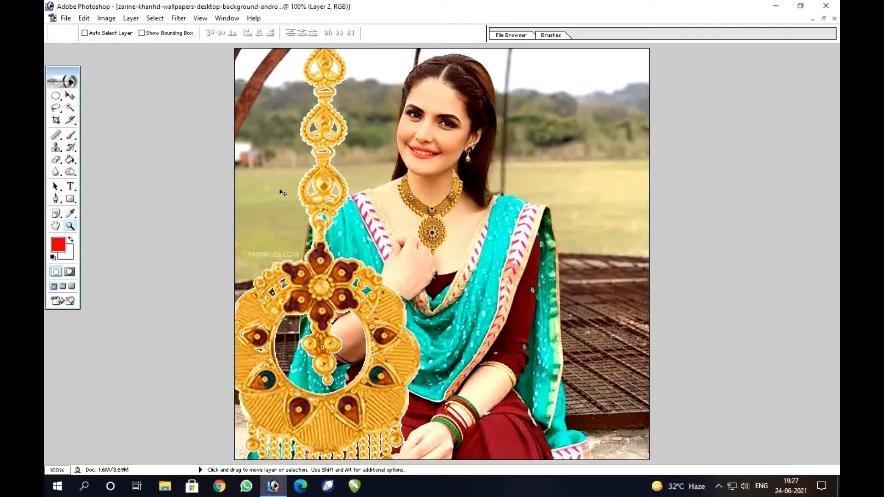
{"action": "left_click_drag", "start_coordinate": [328, 147], "coordinate": [336, 170]}
{"action": "right_click", "coordinate": [334, 168]}
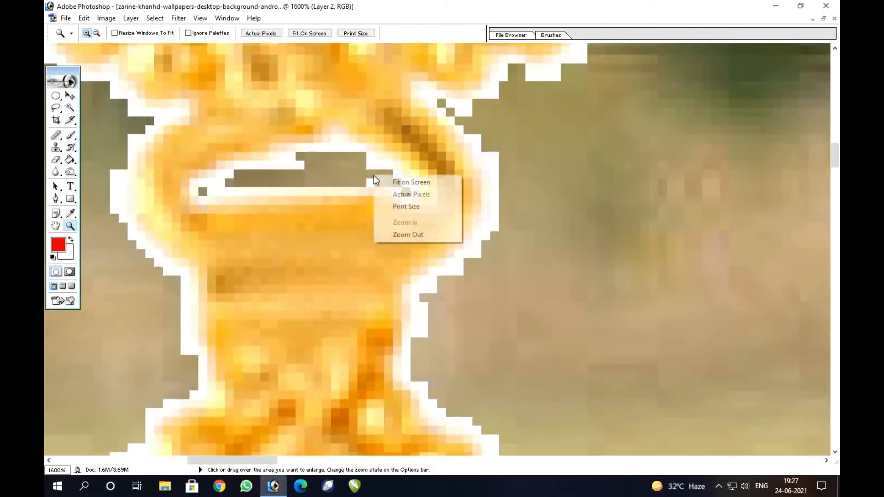
{"action": "left_click", "coordinate": [400, 193]}
Scale the forehead ornament proportionally to about 7.7% and place it on the woman's forehead
{"action": "key", "text": "v"}
{"action": "left_click_drag", "start_coordinate": [337, 144], "coordinate": [364, 194]}
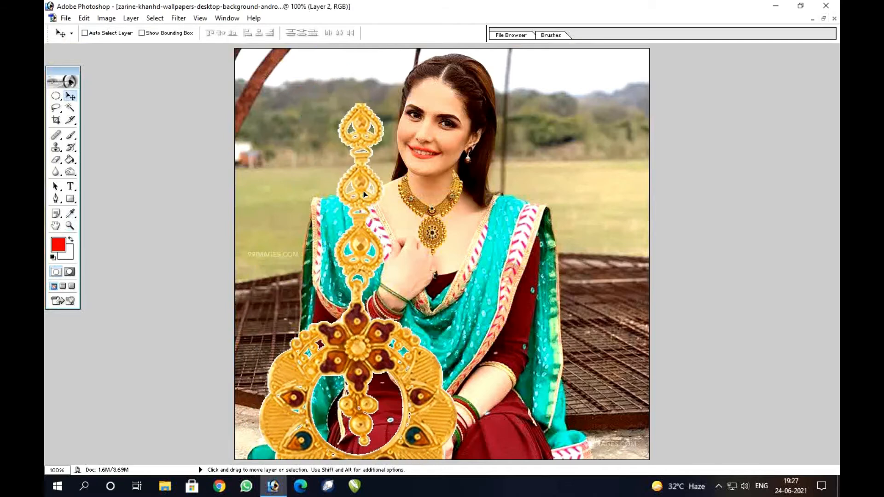
{"action": "key", "text": "ctrl+t"}
{"action": "left_click_drag", "start_coordinate": [459, 101], "coordinate": [314, 367]}
{"action": "left_click_drag", "start_coordinate": [304, 401], "coordinate": [437, 93]}
{"action": "left_click_drag", "start_coordinate": [485, 73], "coordinate": [441, 88]}
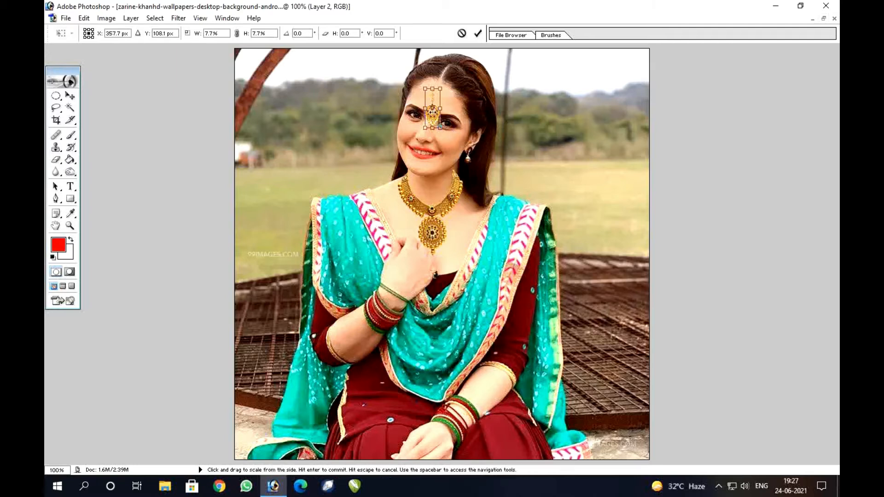
{"action": "key", "text": "Return"}
Move the ornament up the forehead so its chain reaches the hair parting
{"action": "left_click", "coordinate": [70, 226]}
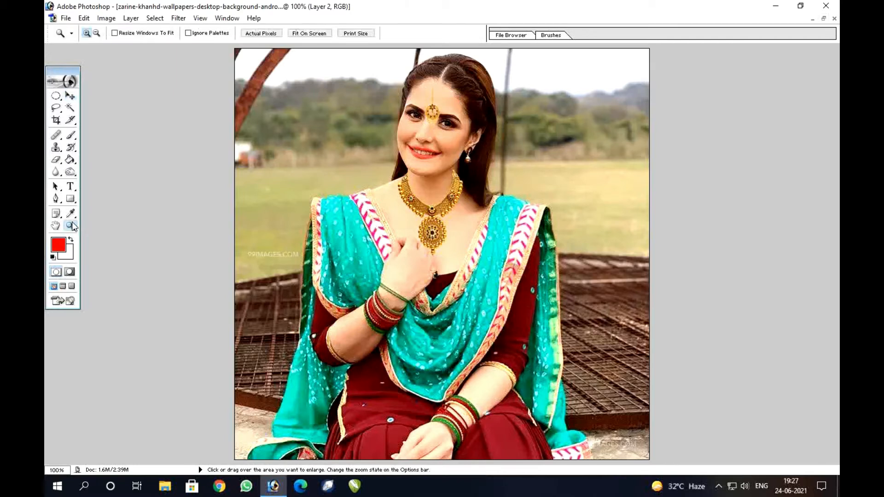
{"action": "left_click", "coordinate": [508, 113]}
{"action": "key", "text": "v"}
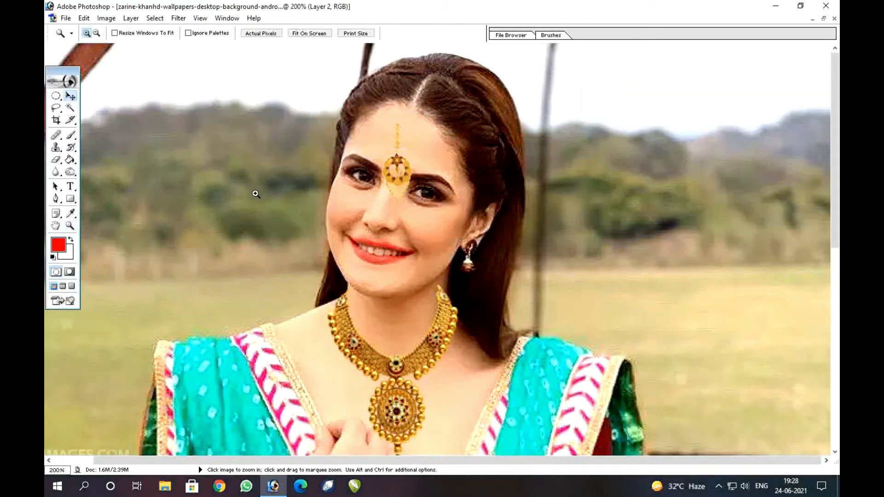
{"action": "left_click_drag", "start_coordinate": [404, 178], "coordinate": [416, 134]}
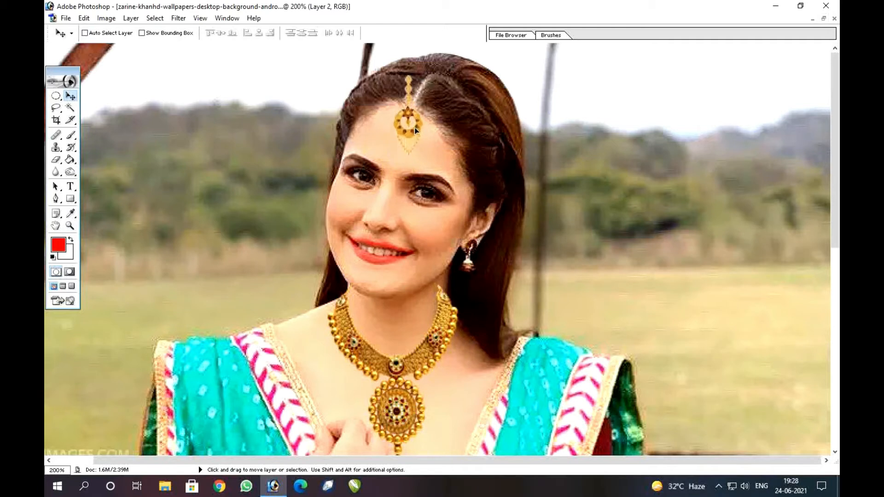
Rotate the forehead ornament about 23.1° to follow the hair parting, nudge it into place and apply the transform
{"action": "key", "text": "ctrl+t"}
{"action": "left_click_drag", "start_coordinate": [442, 67], "coordinate": [459, 82]}
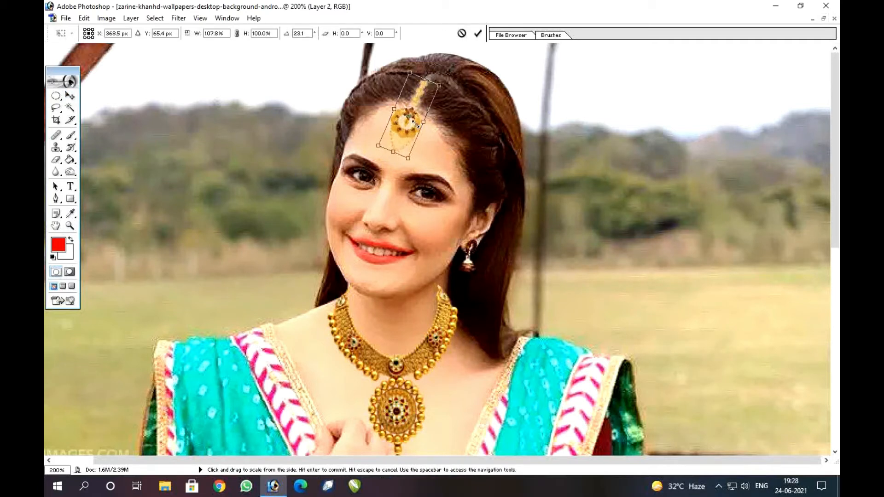
{"action": "left_click_drag", "start_coordinate": [400, 139], "coordinate": [403, 133]}
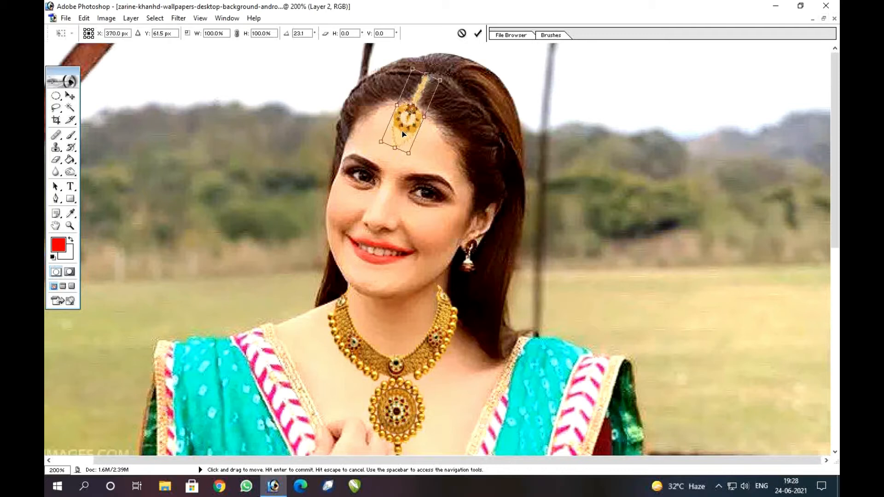
{"action": "key", "text": "Return"}
{"action": "key", "text": "z"}
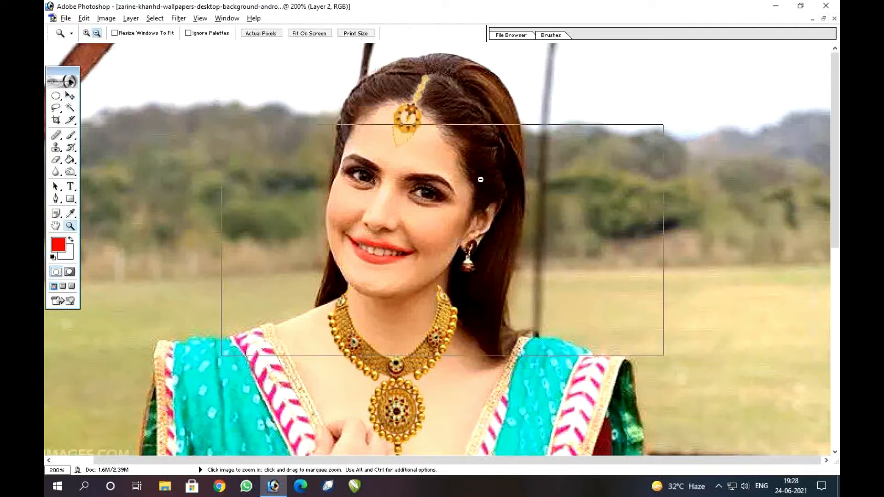
{"action": "left_click", "coordinate": [480, 179], "text": "alt"}
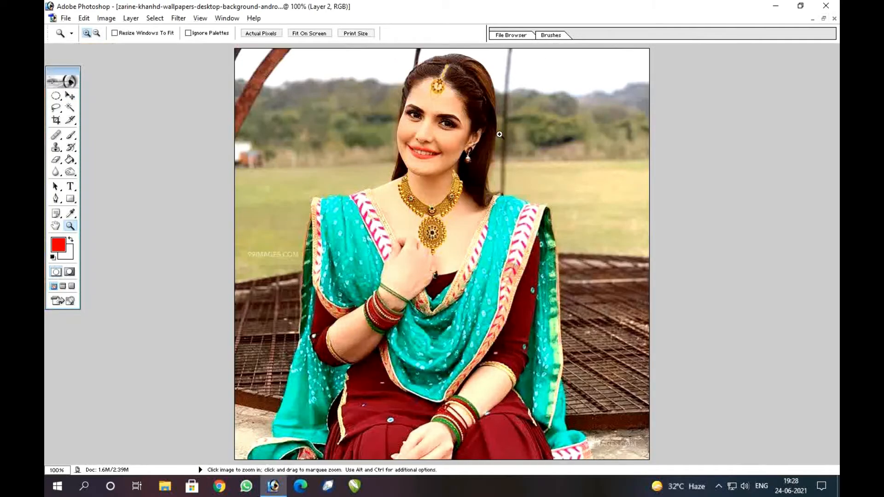
Zoom in on the woman's face and neck and show the rulers
{"action": "left_click", "coordinate": [451, 116]}
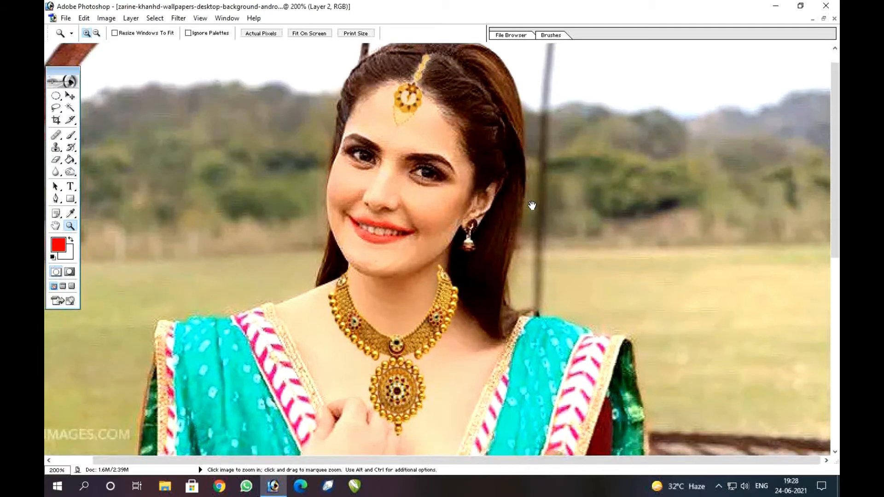
{"action": "key", "text": "ctrl+r"}
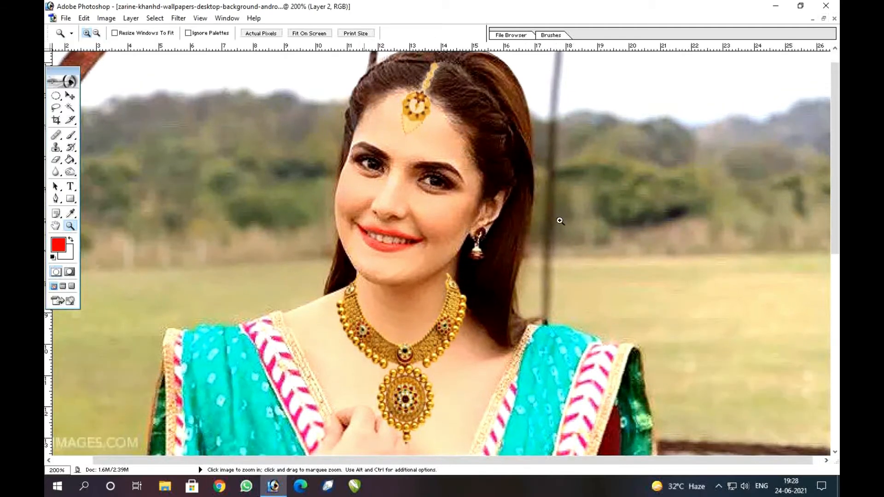
Add a small round red bindi between the woman's eyebrows by filling a circular selection with the red foreground colour
{"action": "left_click", "coordinate": [56, 95]}
{"action": "left_click_drag", "start_coordinate": [49, 49], "coordinate": [400, 143]}
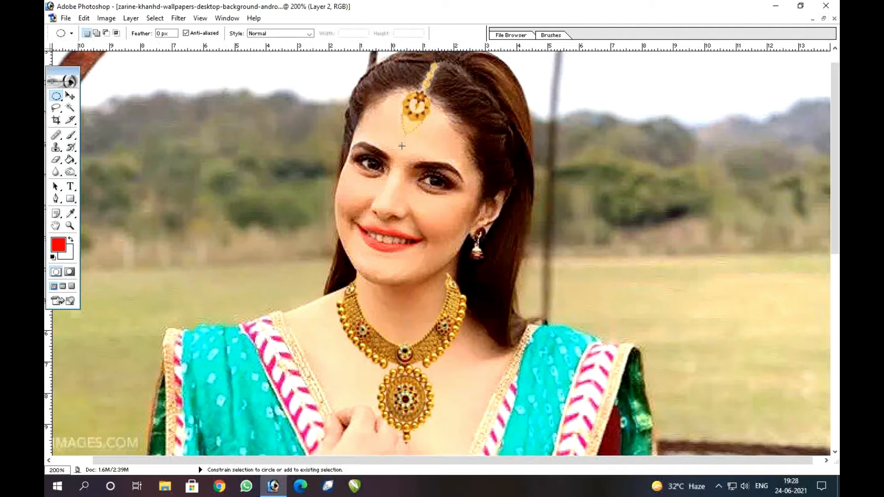
{"action": "key", "text": "alt+BackSpace"}
{"action": "key", "text": "z"}
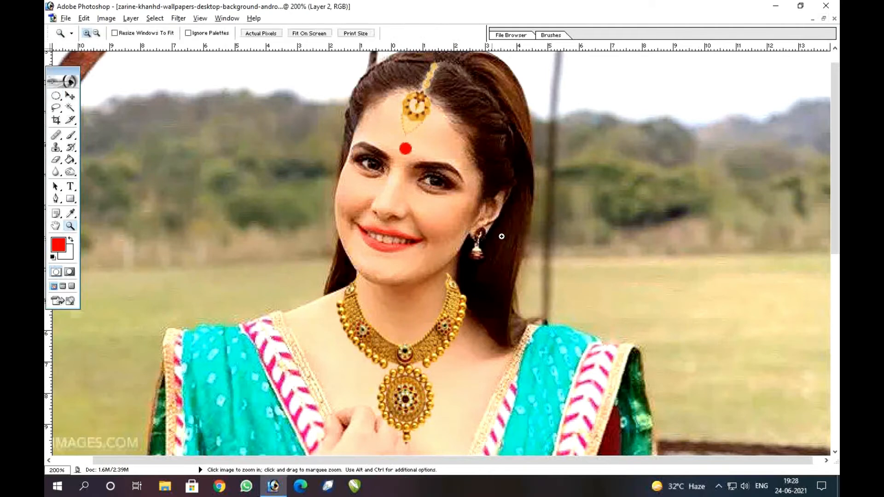
Hide the rulers and tile the edited and original portraits side by side
{"action": "left_click", "coordinate": [457, 228], "text": "alt"}
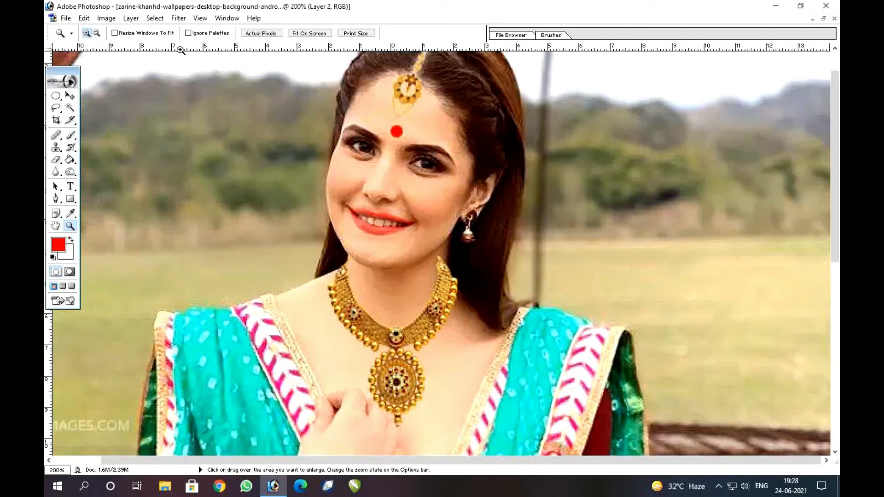
{"action": "left_click", "coordinate": [482, 181]}
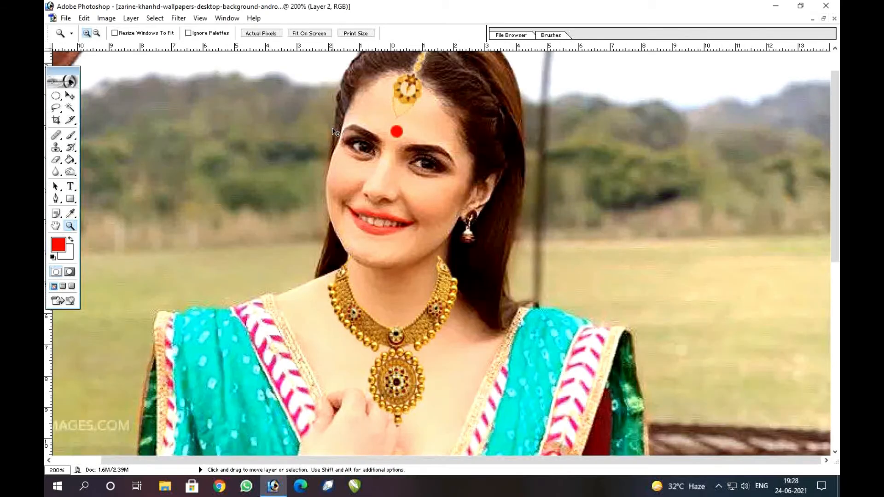
{"action": "key", "text": "ctrl+r"}
{"action": "left_click", "coordinate": [228, 18]}
{"action": "mouse_move", "coordinate": [253, 30]}
{"action": "left_click", "coordinate": [359, 42]}
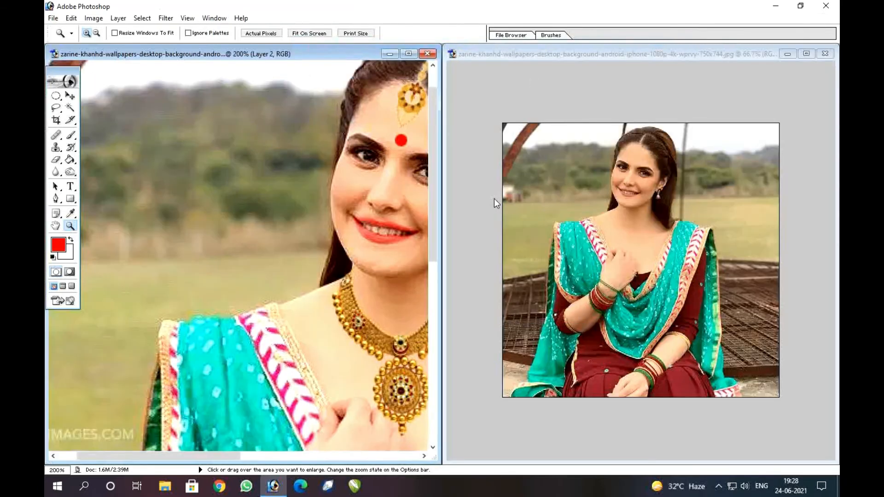
Hide the palettes, show both portraits at matching zoom, and compare the edited face and jewellery with the original
{"action": "left_click", "coordinate": [355, 202], "text": "alt"}
{"action": "left_click", "coordinate": [619, 220]}
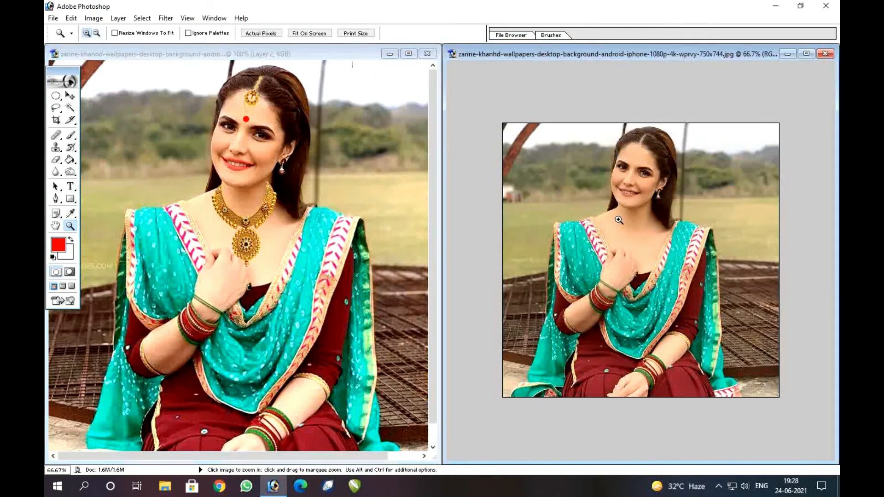
{"action": "key", "text": "Tab"}
{"action": "left_click", "coordinate": [315, 197]}
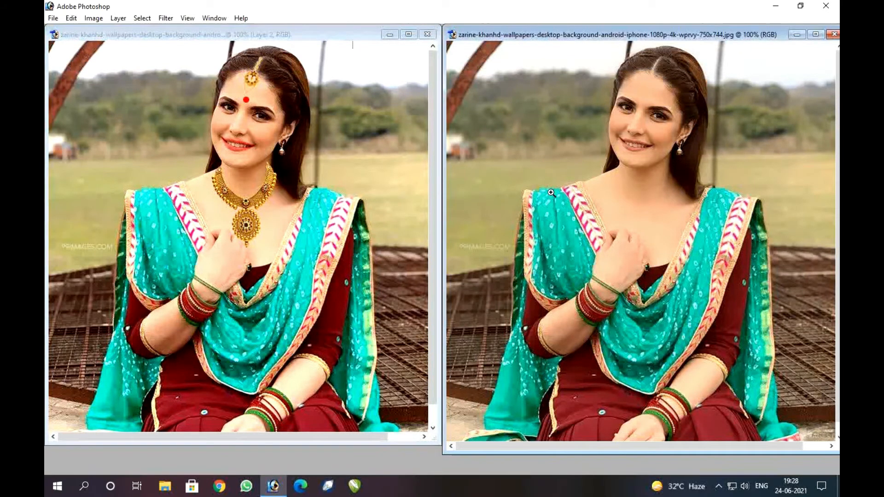
{"action": "left_click_drag", "start_coordinate": [551, 194], "coordinate": [409, 201]}
{"action": "left_click", "coordinate": [236, 132]}
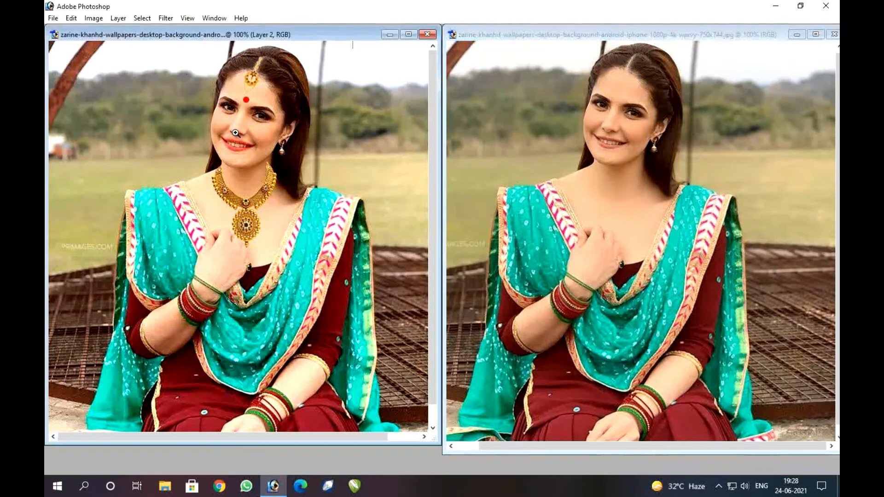
{"action": "left_click", "coordinate": [240, 133]}
{"action": "left_click", "coordinate": [638, 159]}
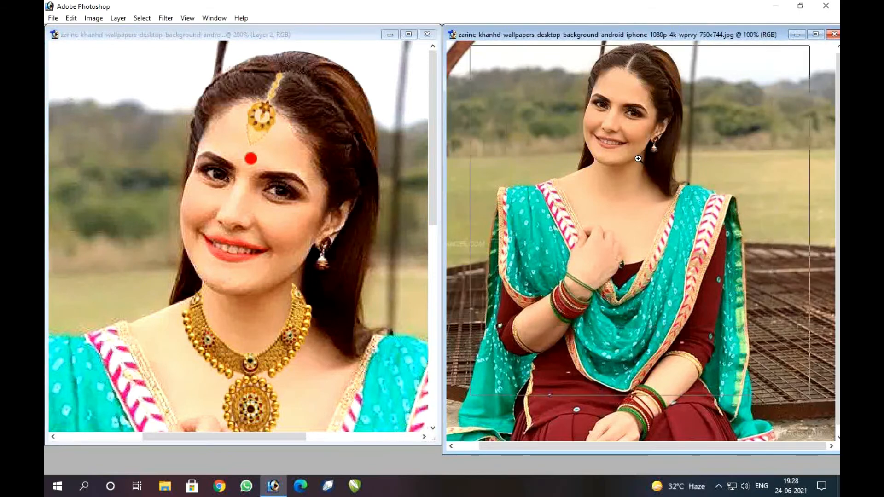
{"action": "left_click", "coordinate": [638, 159]}
{"action": "left_click_drag", "start_coordinate": [656, 253], "coordinate": [657, 292]}
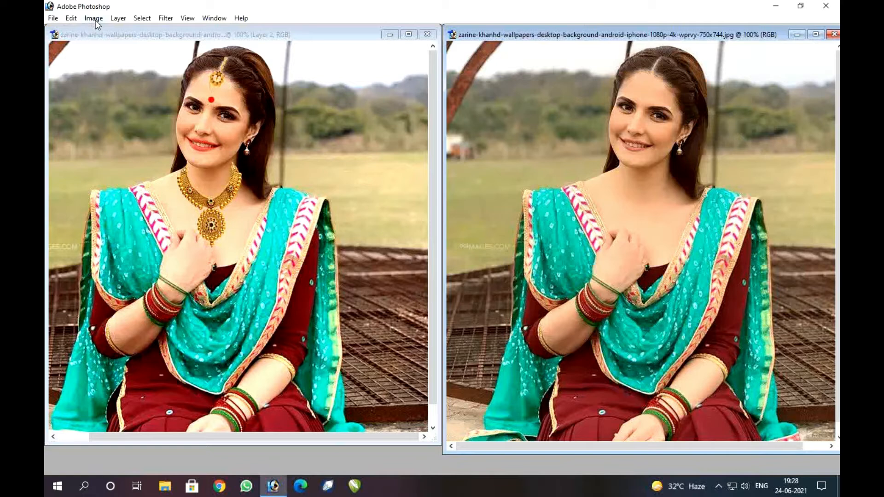
Try to lighten the original portrait with the Variations adjustment
{"action": "left_click", "coordinate": [93, 18]}
{"action": "mouse_move", "coordinate": [119, 47]}
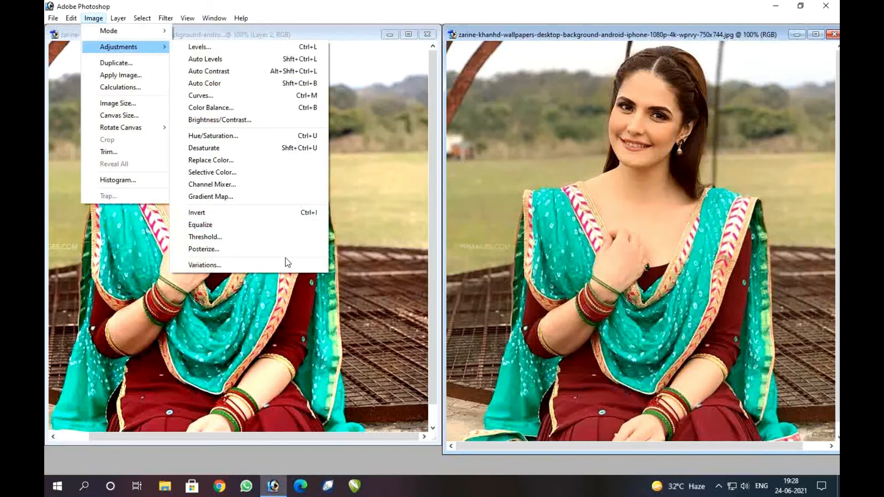
{"action": "left_click", "coordinate": [276, 265]}
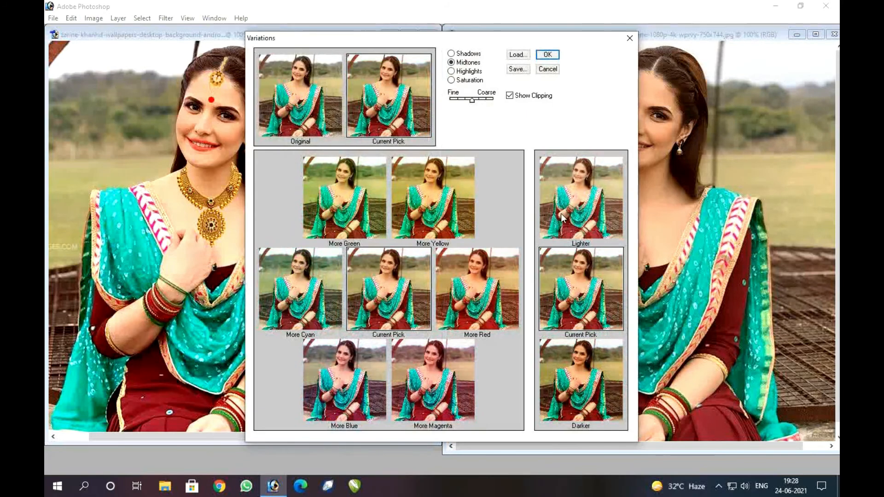
{"action": "left_click", "coordinate": [550, 54]}
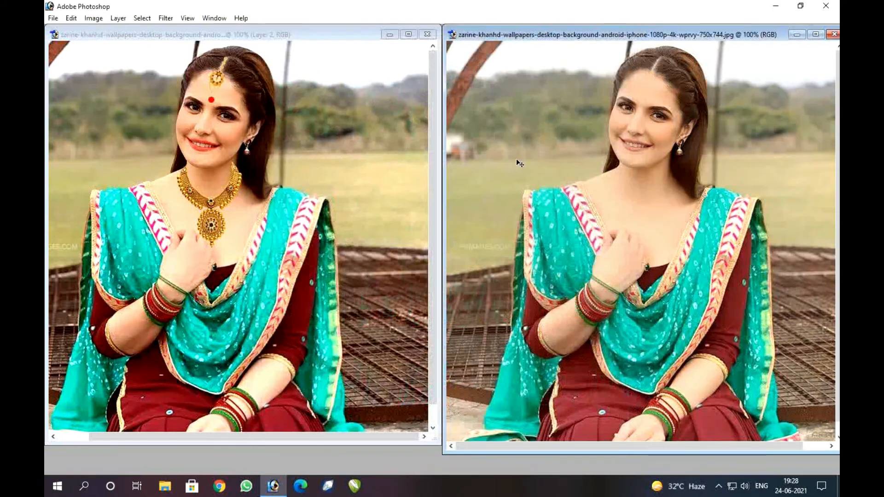
{"action": "left_click", "coordinate": [102, 33]}
{"action": "left_click", "coordinate": [93, 18]}
{"action": "mouse_move", "coordinate": [118, 47]}
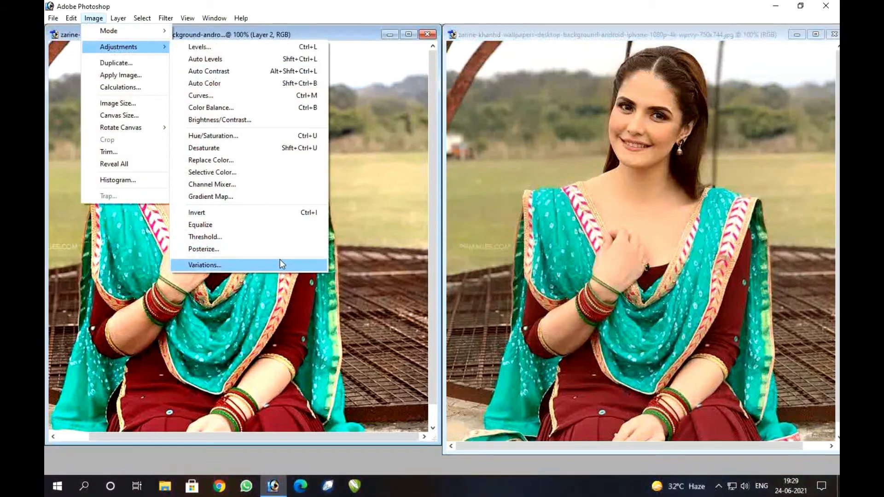
{"action": "left_click", "coordinate": [276, 265]}
{"action": "key", "text": "Escape"}
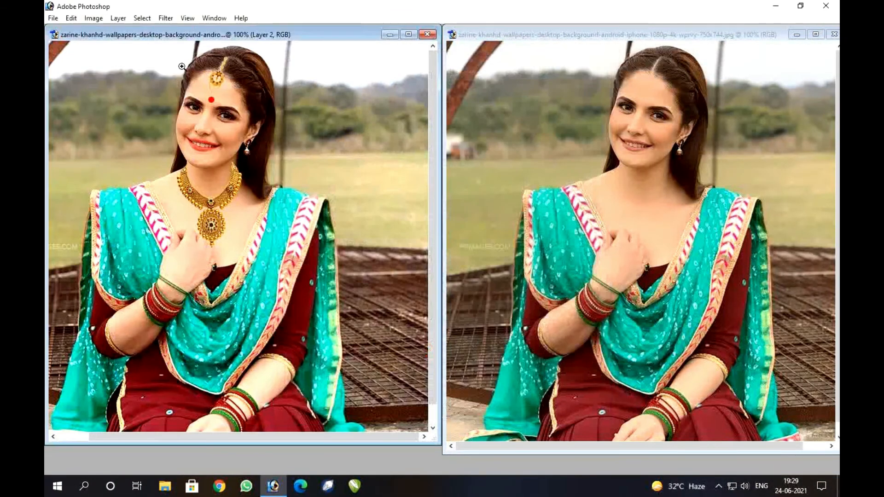
{"action": "left_click", "coordinate": [99, 21]}
{"action": "left_click", "coordinate": [118, 18]}
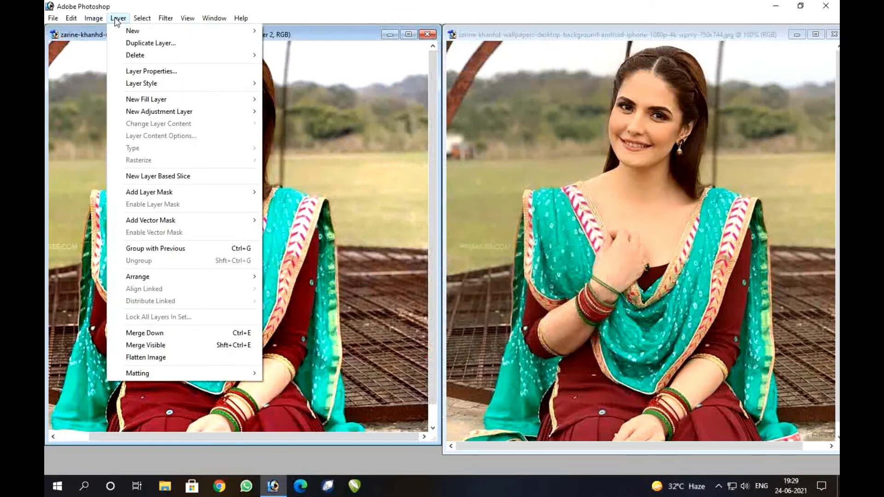
{"action": "key", "text": "Escape"}
{"action": "key", "text": "alt+v"}
Make the edited portrait's Background layer active and lighten it with the Variations adjustment
{"action": "right_click", "coordinate": [338, 161]}
{"action": "key", "text": "Escape"}
{"action": "right_click", "coordinate": [338, 143]}
{"action": "key", "text": "Escape"}
{"action": "right_click", "coordinate": [332, 128]}
{"action": "left_click", "coordinate": [384, 135]}
{"action": "left_click", "coordinate": [96, 17]}
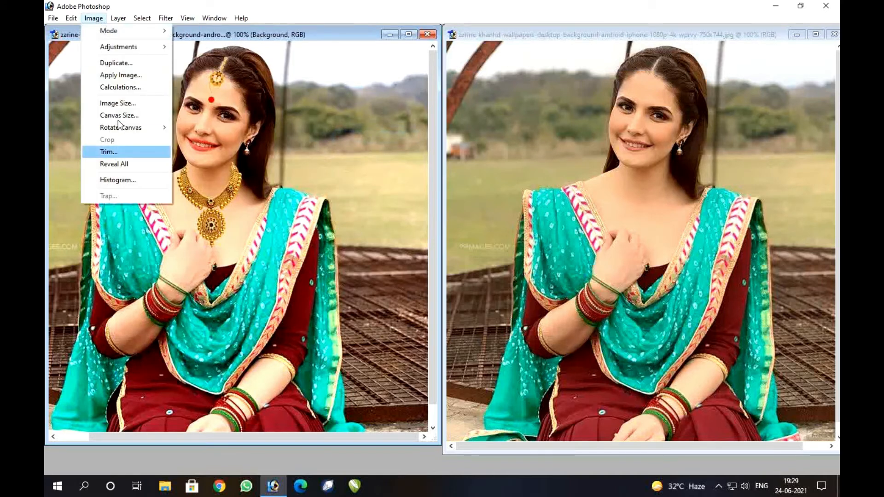
{"action": "mouse_move", "coordinate": [106, 47]}
{"action": "left_click", "coordinate": [294, 265]}
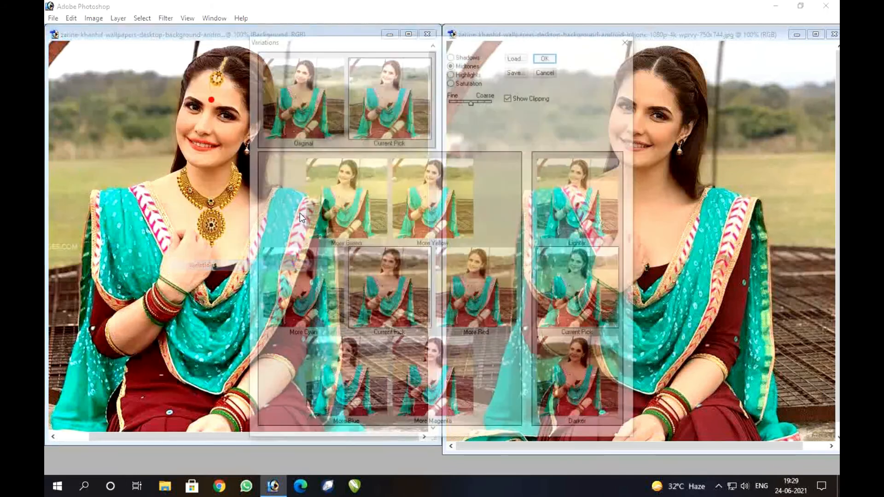
{"action": "left_click", "coordinate": [547, 55]}
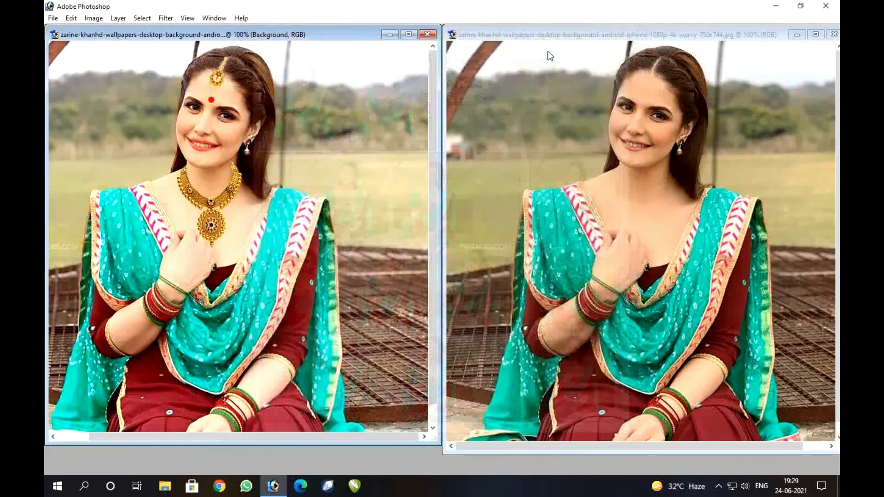
Adjust the edited portrait's Background layer to brightness +8 and contrast +11
{"action": "left_click", "coordinate": [93, 18]}
{"action": "mouse_move", "coordinate": [112, 46]}
{"action": "left_click", "coordinate": [262, 119]}
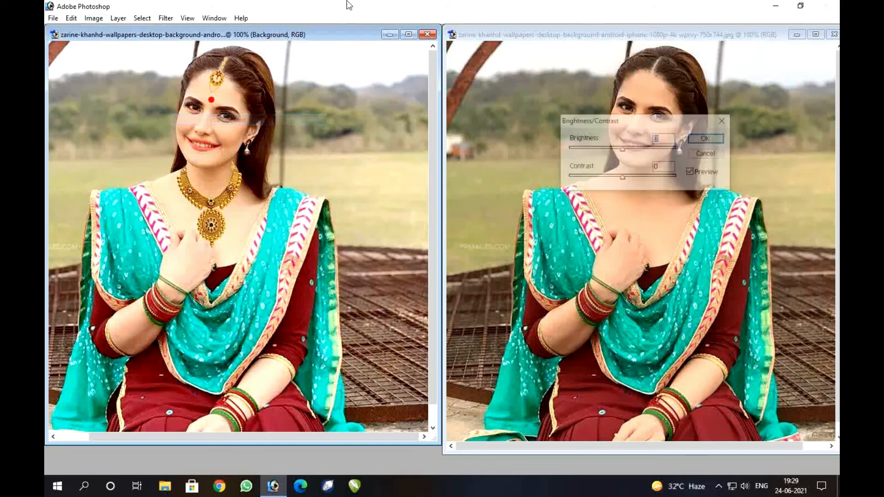
{"action": "left_click_drag", "start_coordinate": [623, 180], "coordinate": [627, 179]}
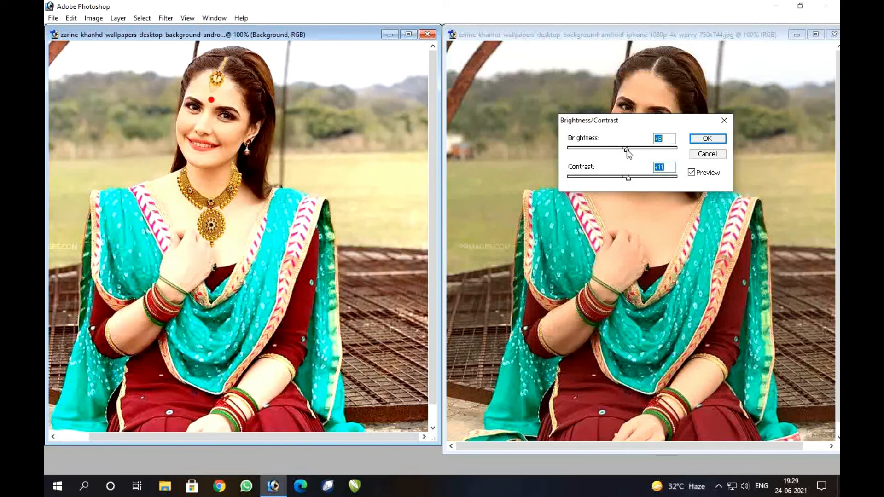
{"action": "left_click", "coordinate": [707, 138]}
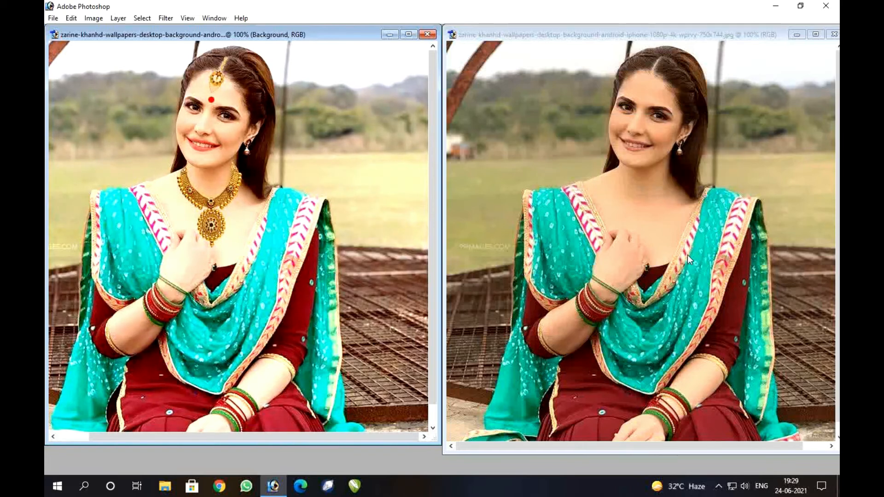
Compare the edited and original faces side by side at 200%, and return both portraits to 100% zoom
{"action": "left_click", "coordinate": [289, 210]}
{"action": "left_click_drag", "start_coordinate": [148, 186], "coordinate": [268, 327]}
{"action": "left_click", "coordinate": [706, 176]}
{"action": "left_click_drag", "start_coordinate": [714, 159], "coordinate": [737, 309]}
{"action": "left_click_drag", "start_coordinate": [736, 309], "coordinate": [732, 309]}
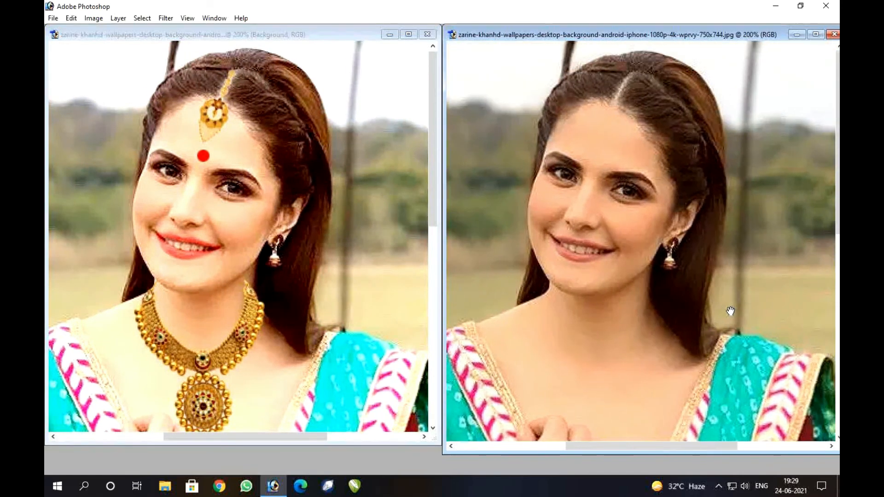
{"action": "left_click", "coordinate": [317, 209]}
{"action": "key", "text": "ctrl+alt+0"}
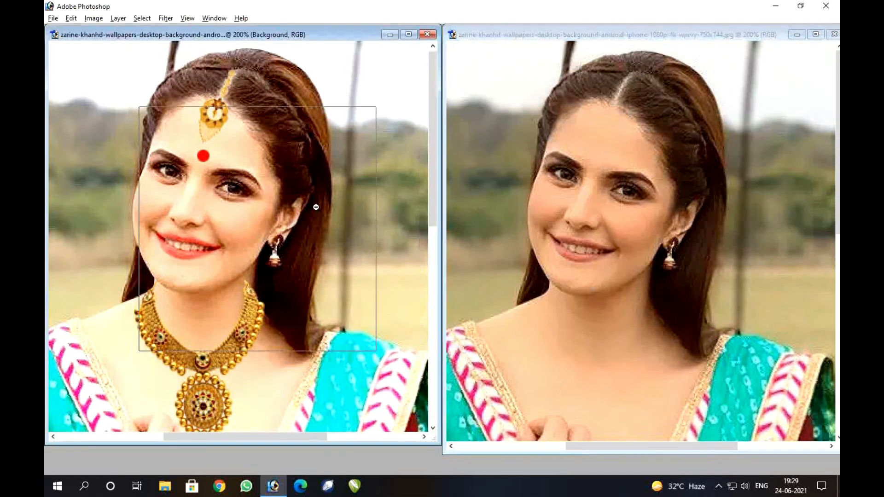
{"action": "left_click", "coordinate": [585, 204]}
{"action": "key", "text": "ctrl+alt+0"}
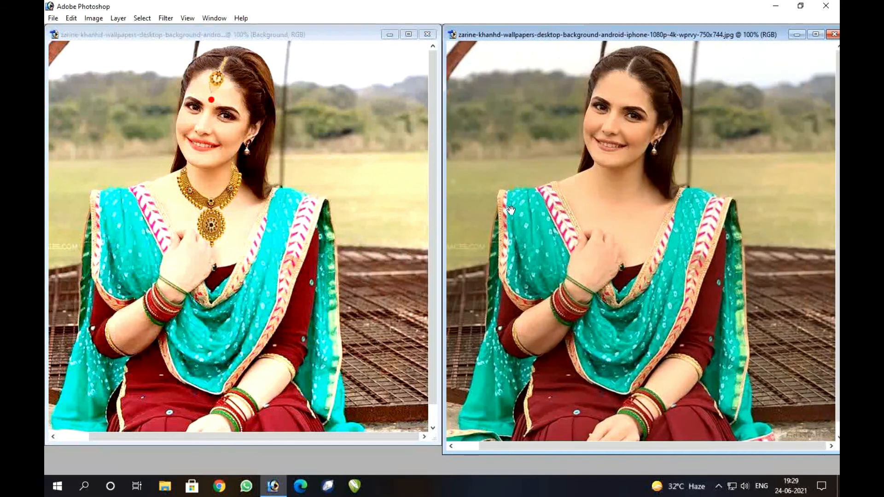